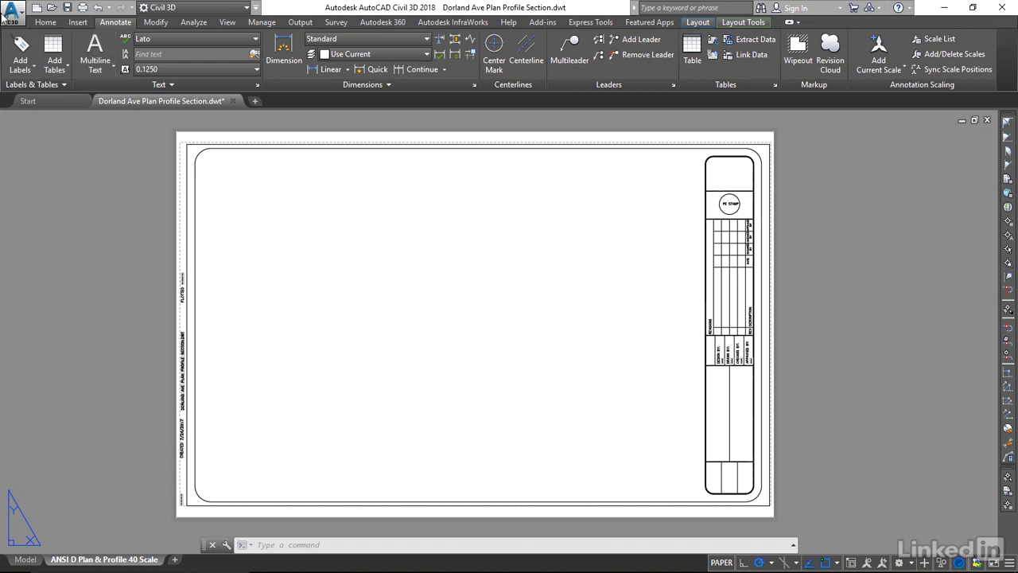
Start a new sheet set from the Application menu, keeping 'An example sheet set'.
left_click(10, 11)
mouse_move(46, 77)
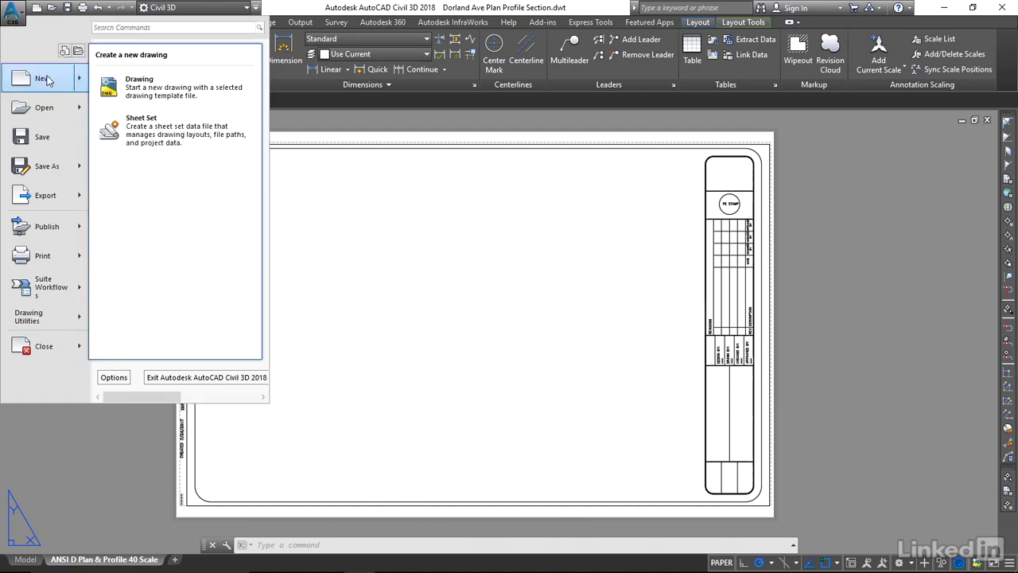
left_click(130, 134)
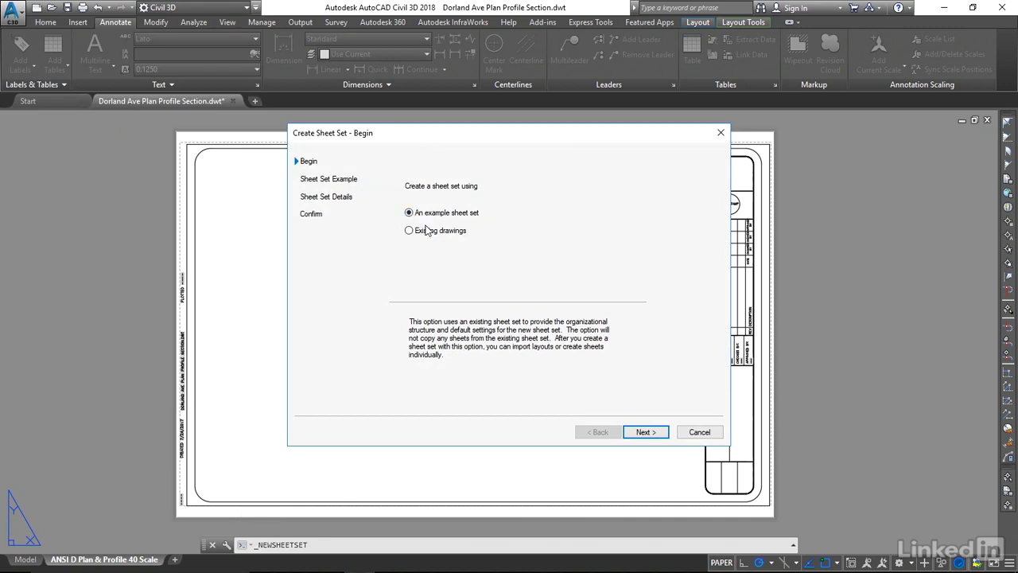
left_click(645, 433)
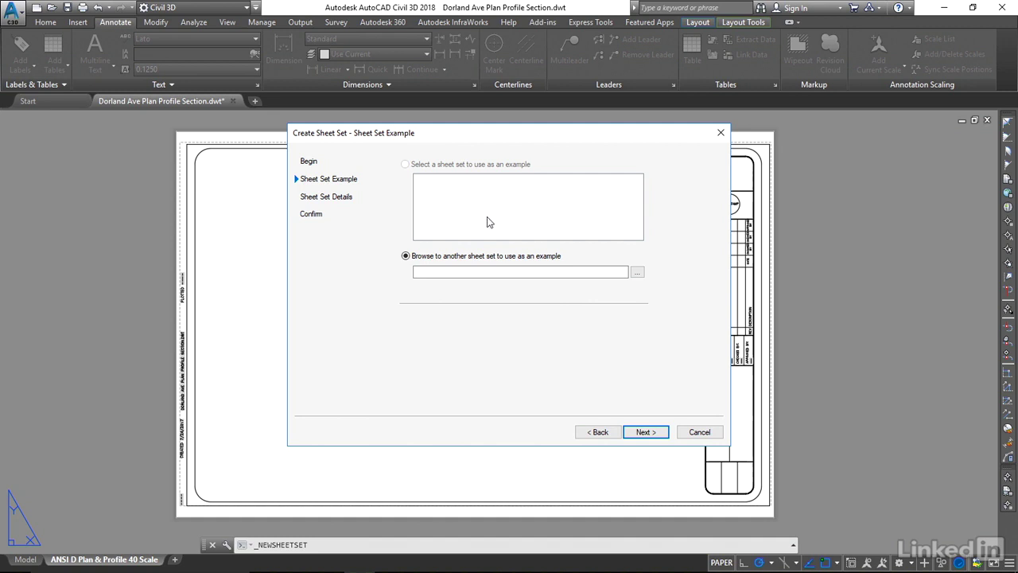
Pick Civil Imperial Sheet Set from Desktop > Exercise Files > 2018 > Chapter 1 as the example.
left_click(637, 272)
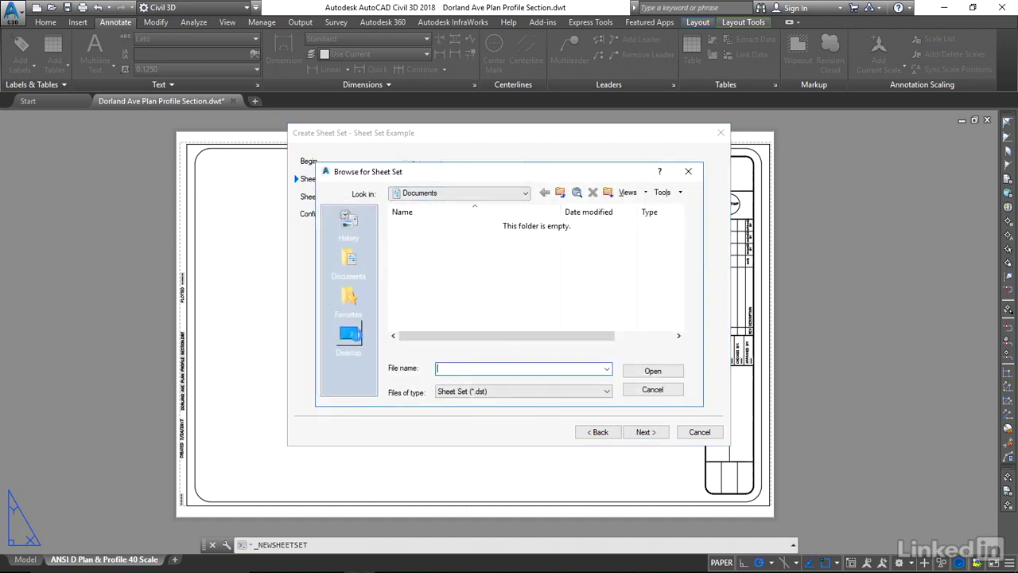
left_click(354, 338)
double_click(413, 311)
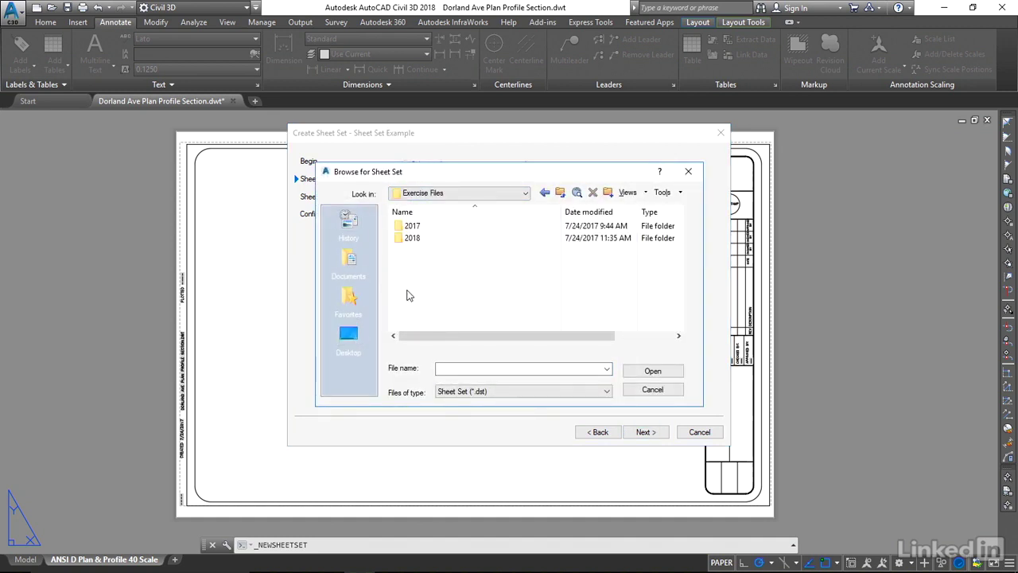
double_click(410, 239)
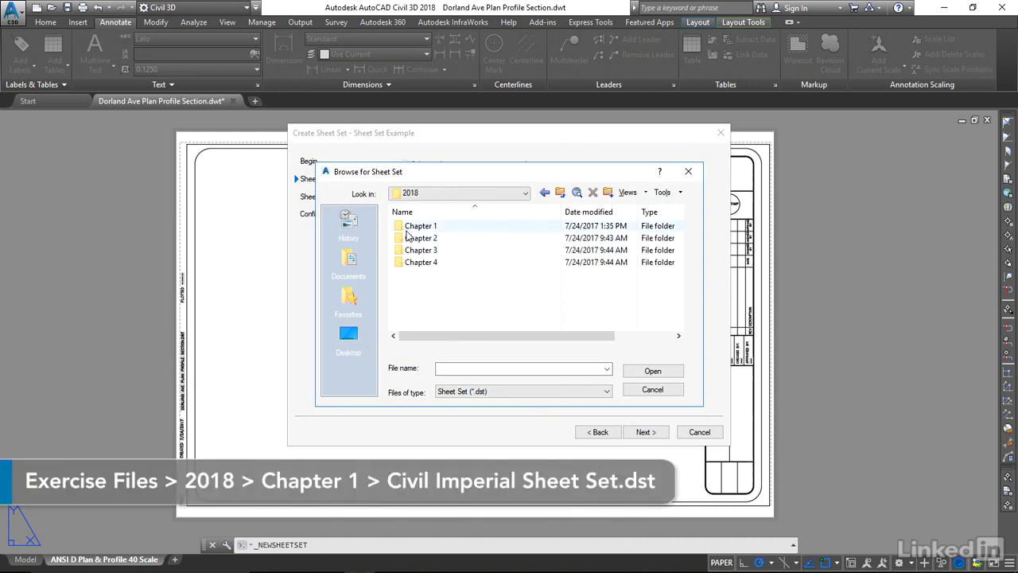
double_click(409, 228)
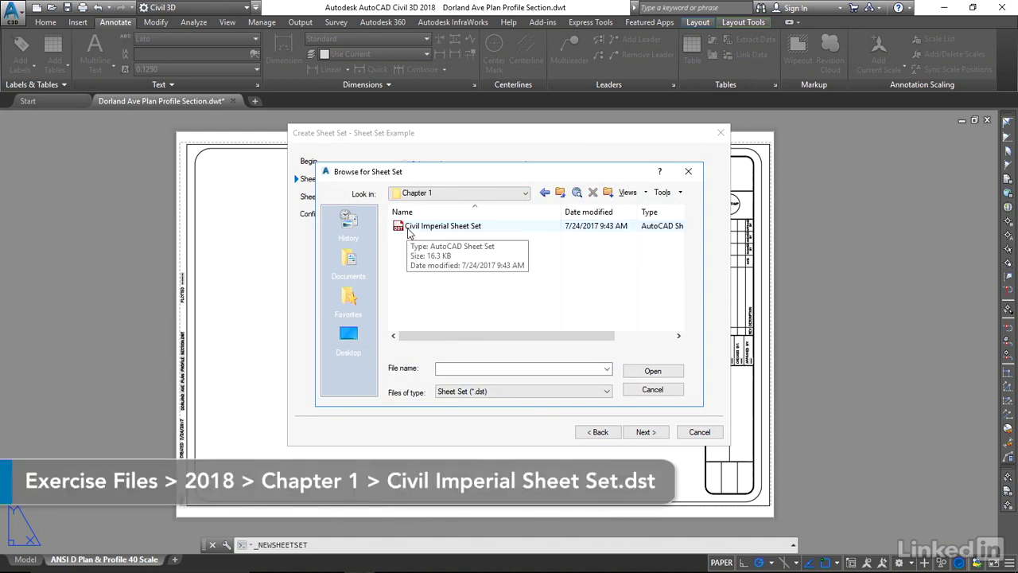
left_click(410, 229)
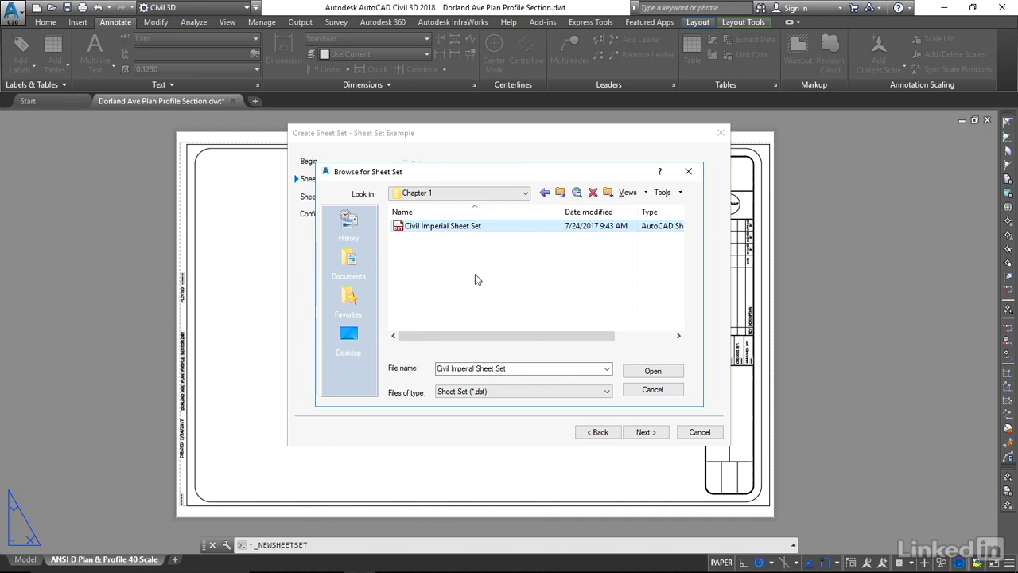
left_click(638, 373)
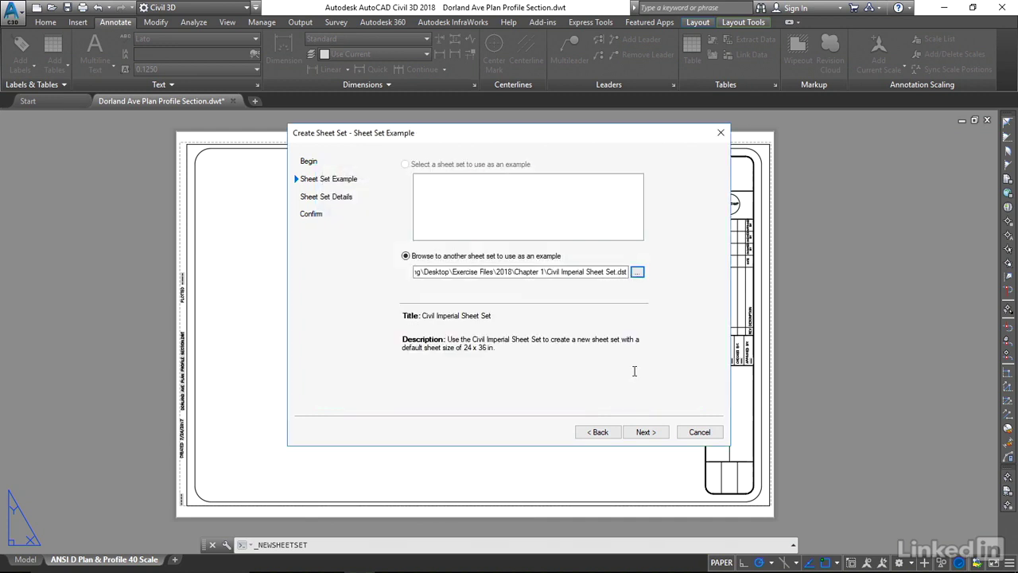
Name the sheet set 'Dorland Ave Project', described as 'This sheet set file is for the Dorland Ave Project'.
left_click(642, 432)
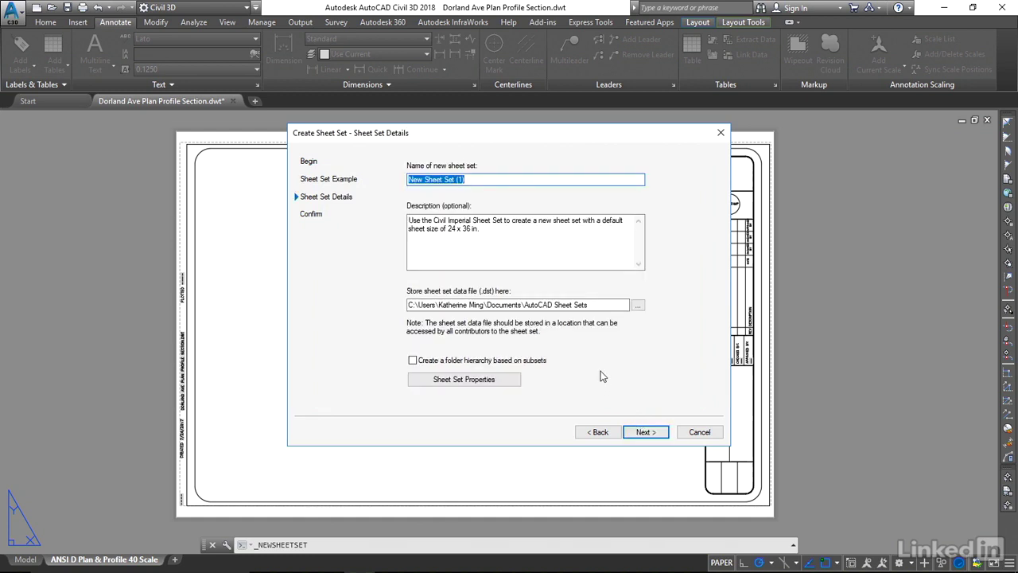
type("Dorland Ave Project")
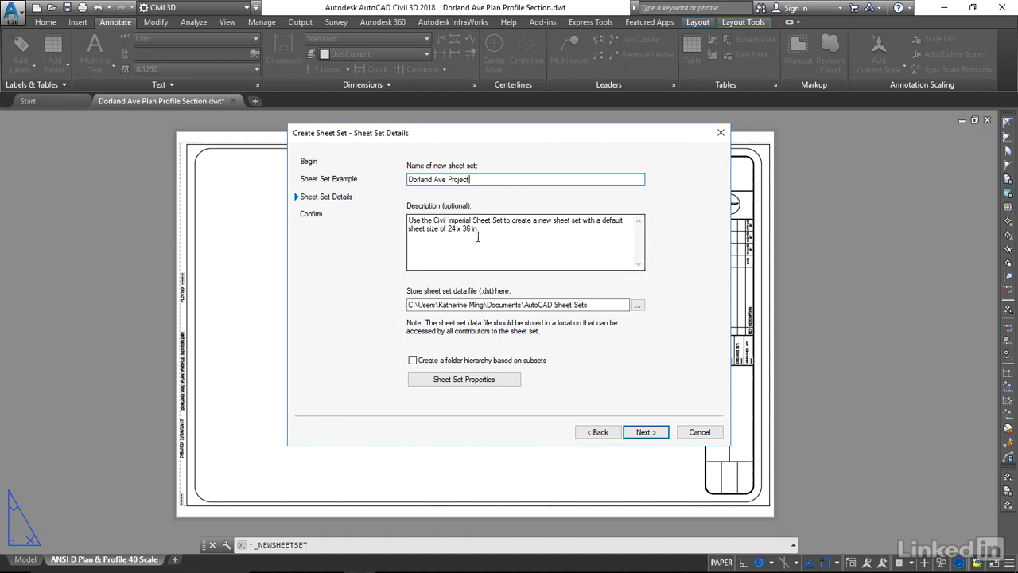
left_click_drag(480, 229, 407, 220)
type("This sheet set file is for the Dorland Ave Projec")
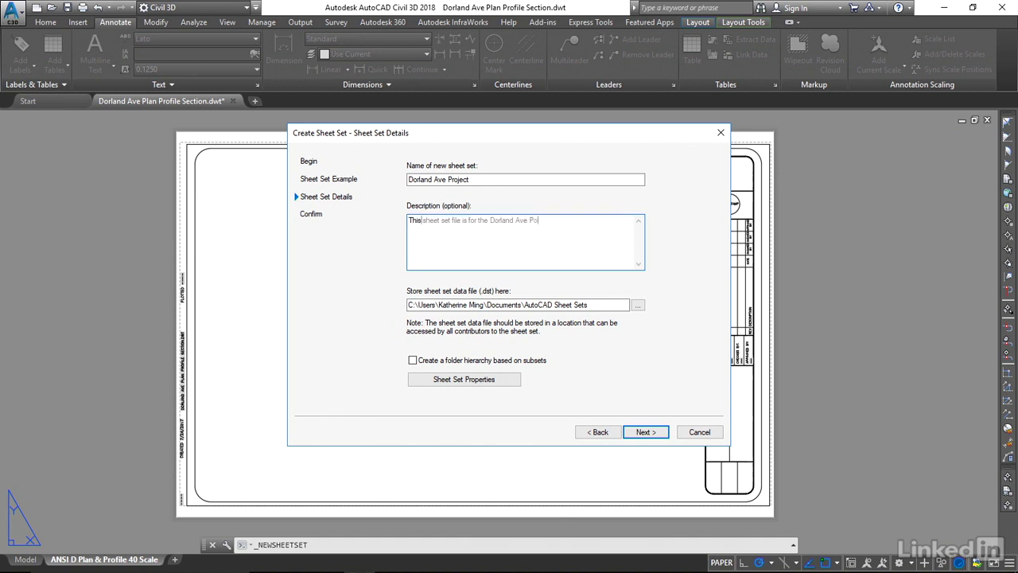
type("t")
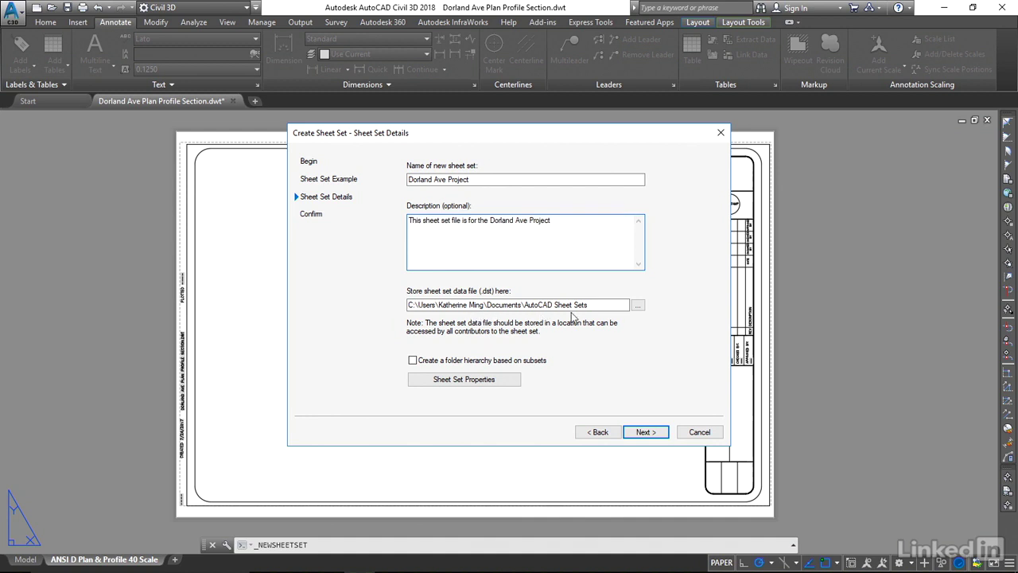
Set the sheet set storage folder to Desktop > Exercise Files > 2018 > Chapter 1.
left_click(638, 307)
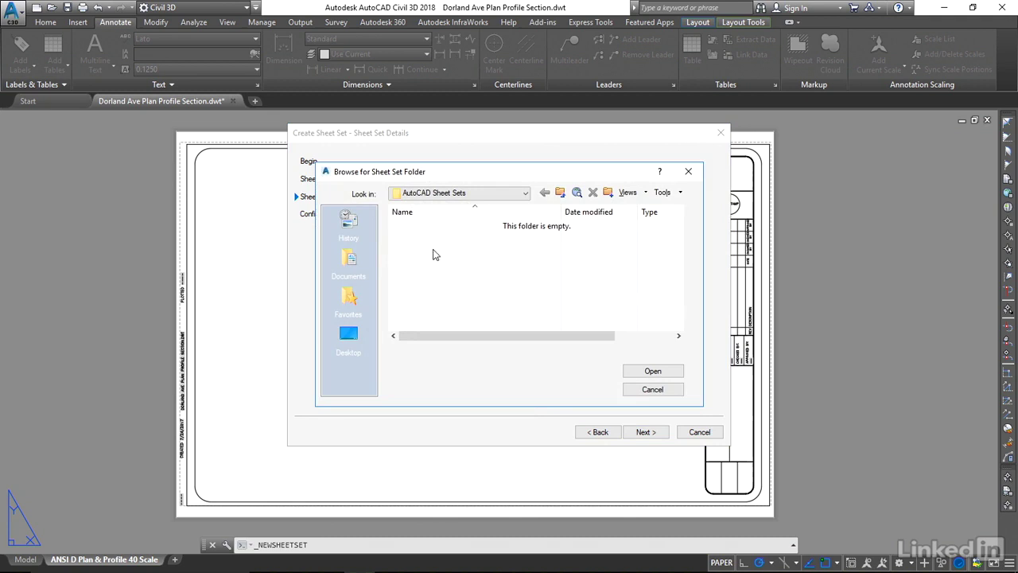
left_click(352, 335)
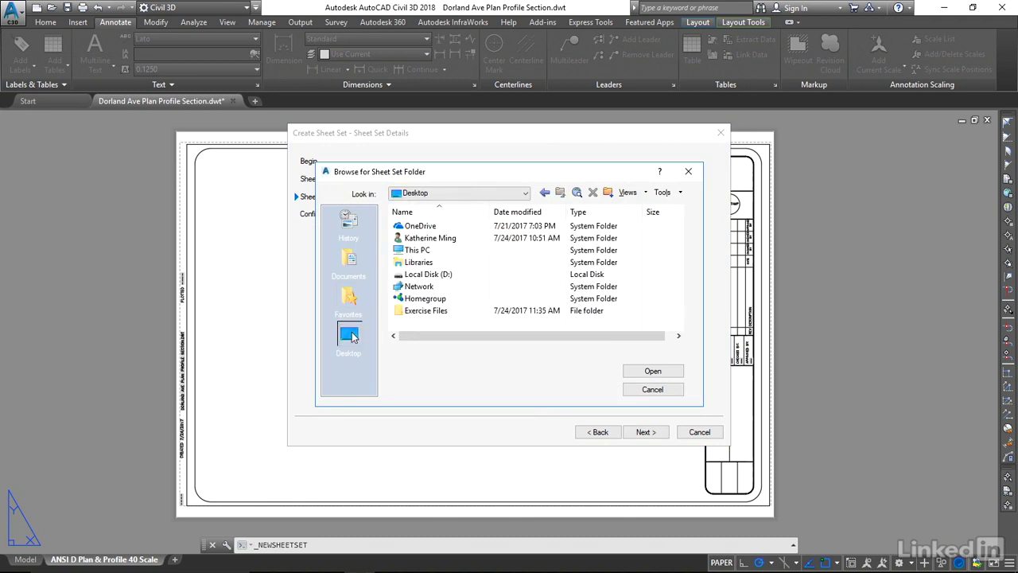
double_click(414, 312)
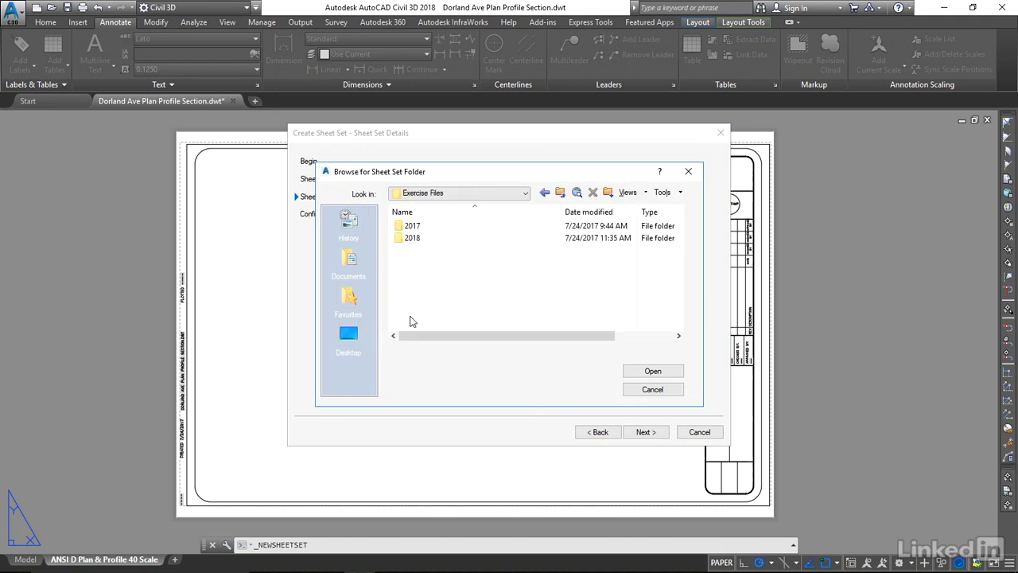
double_click(414, 239)
double_click(415, 230)
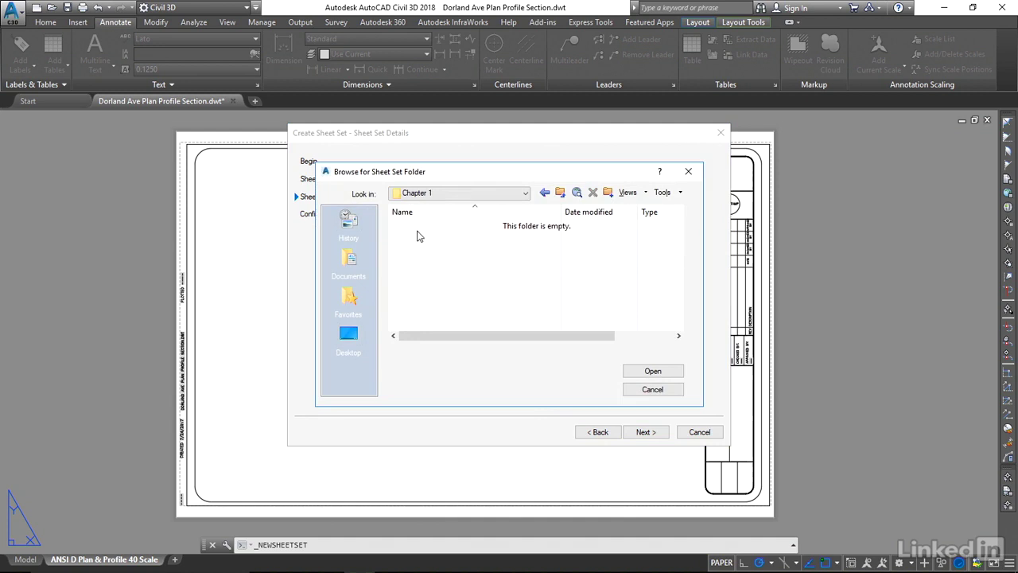
left_click(654, 373)
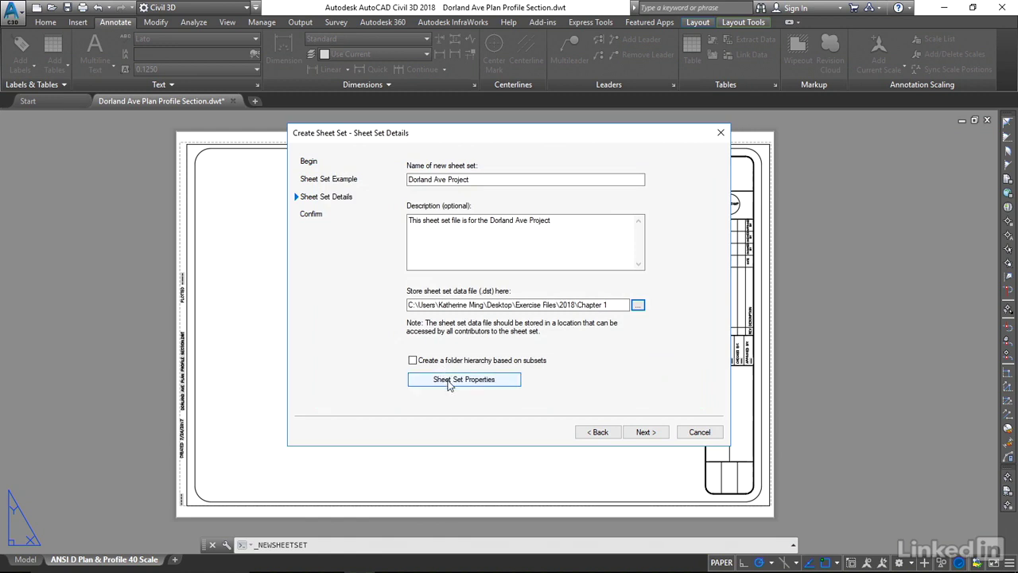
Advance to the Confirm page and scroll through the Dorland Ave Project sheet set preview.
left_click(646, 433)
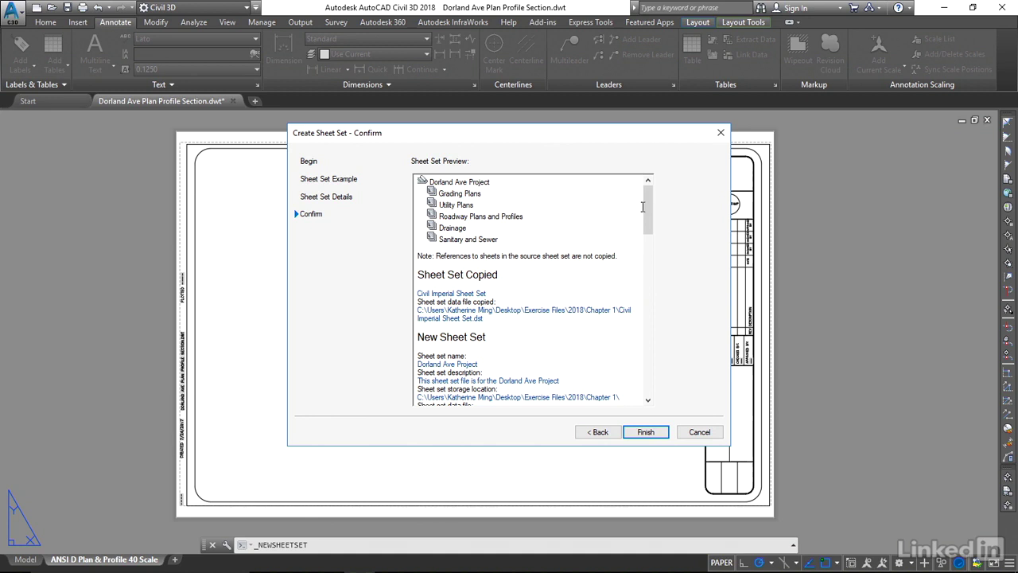
left_click_drag(646, 205, 646, 237)
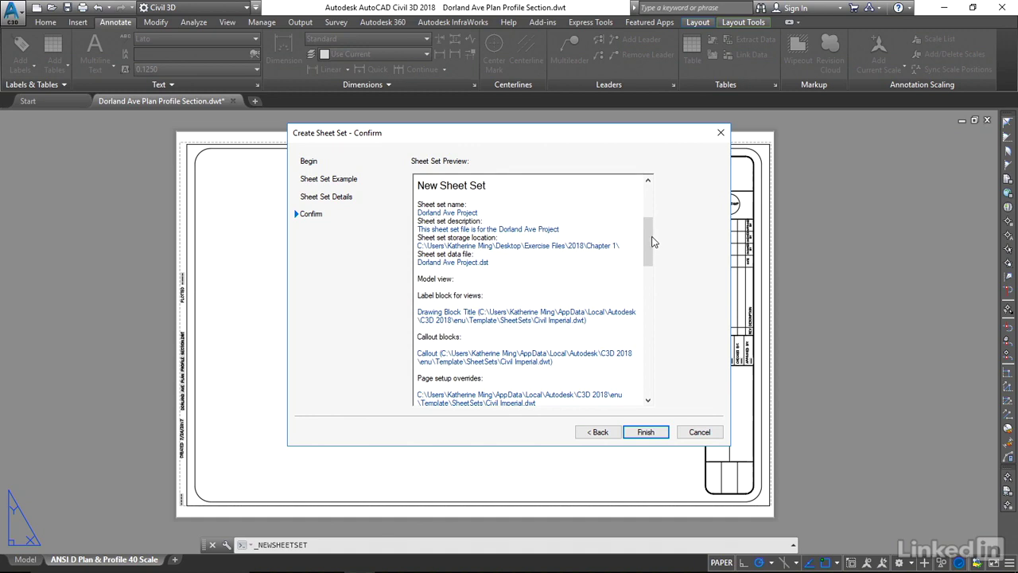
left_click_drag(650, 239, 645, 374)
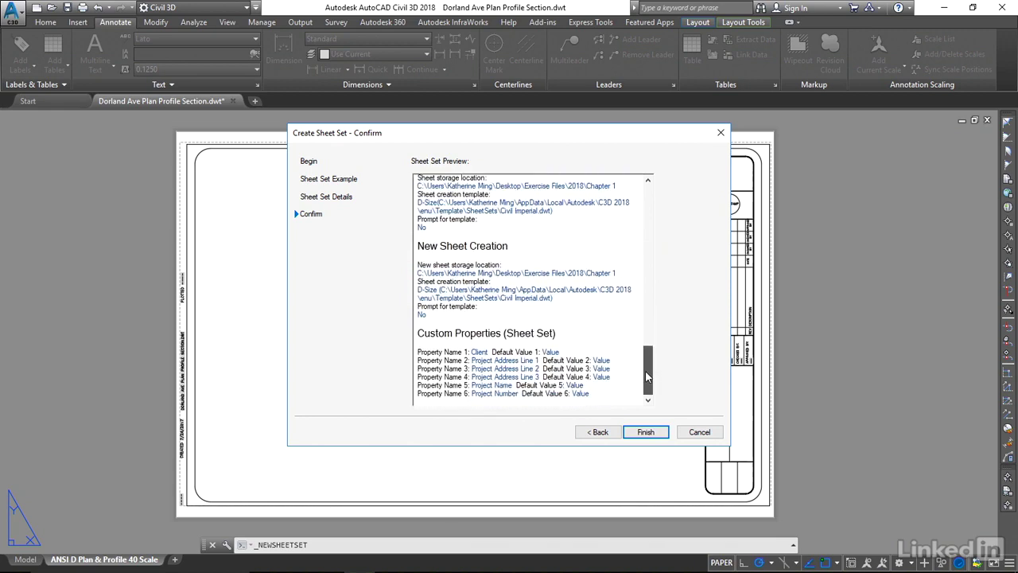
left_click(644, 433)
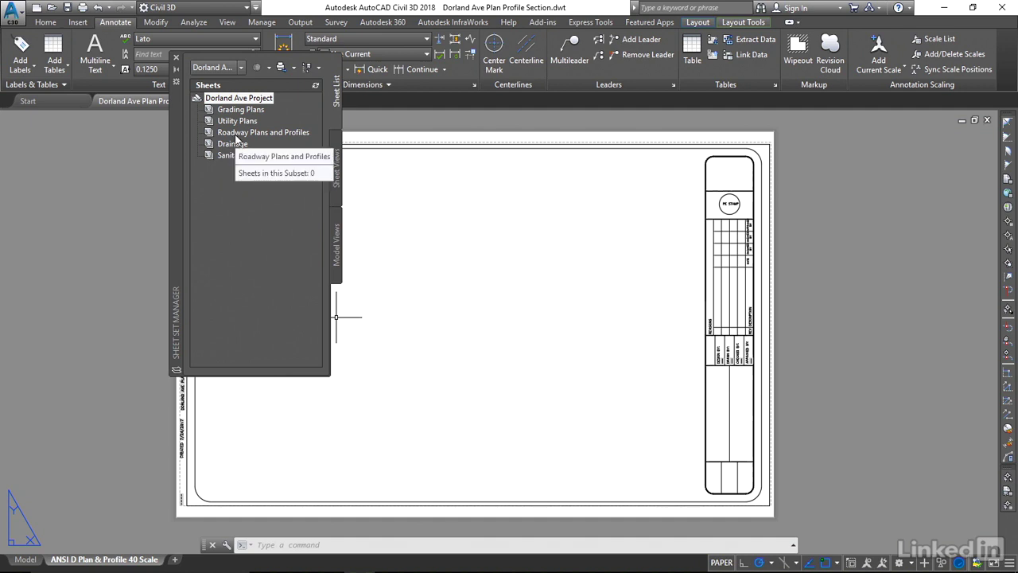
left_click(239, 156)
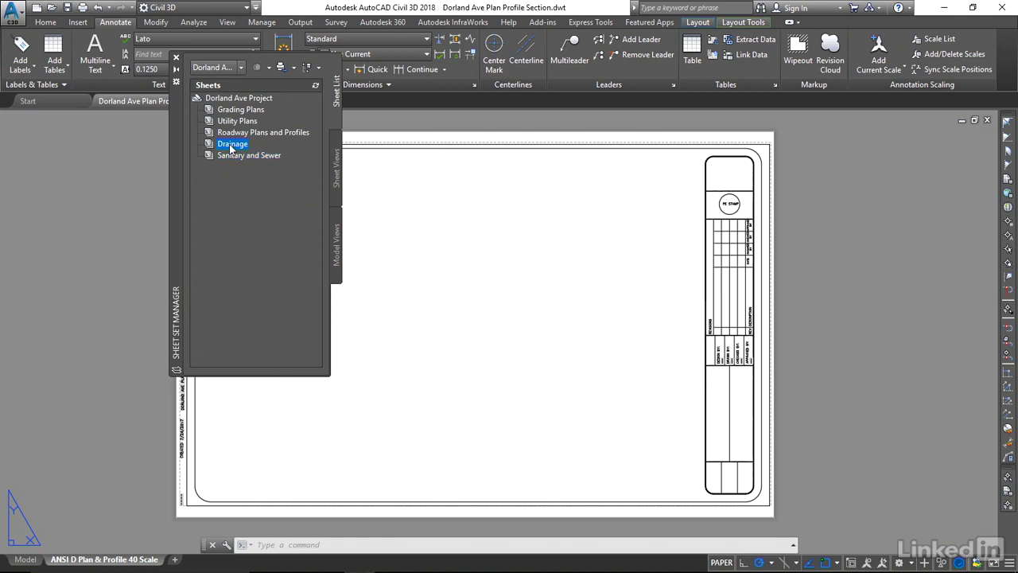
left_click(229, 133)
left_click(229, 122)
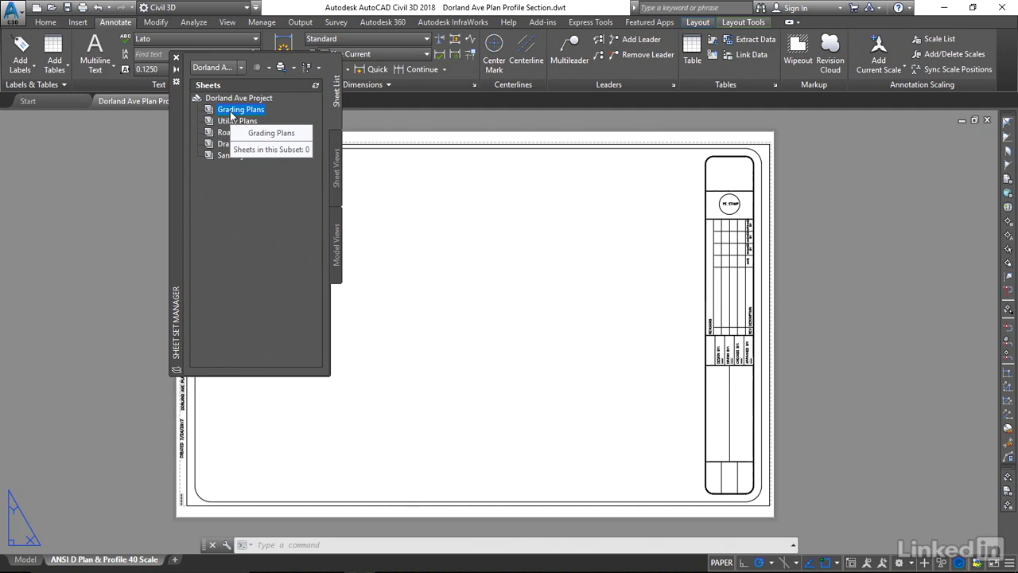
Remove the Grading Plans, Utility Plans, Roadway Plans and Profiles, Drainage, and Sanitary and Sewer subsets.
right_click(231, 116)
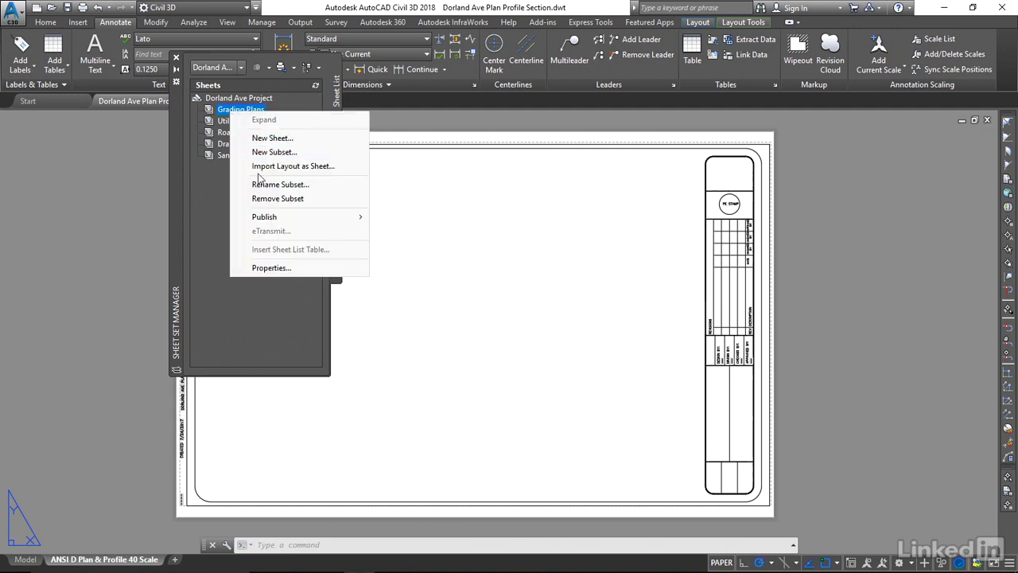
left_click(268, 198)
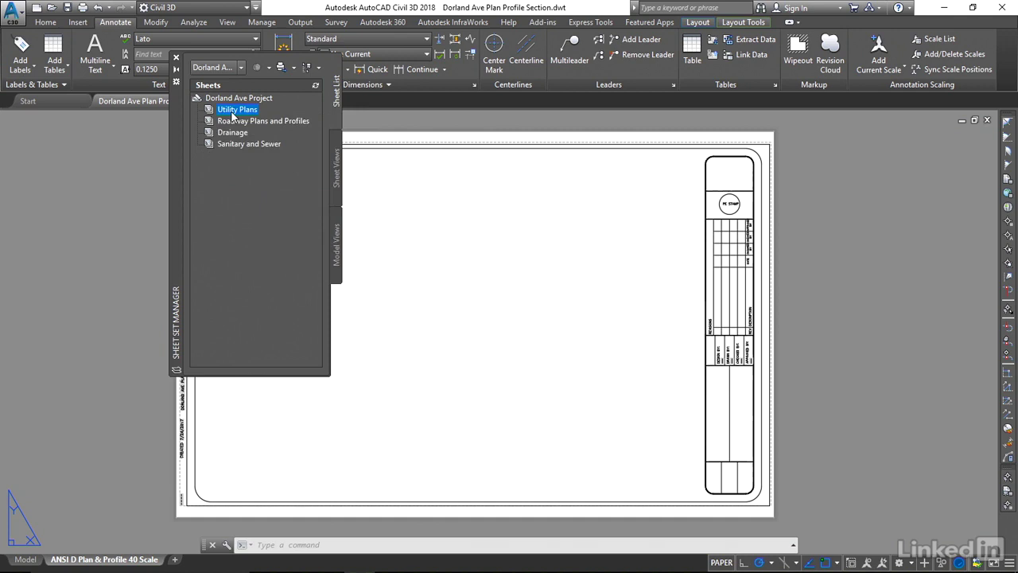
right_click(233, 116)
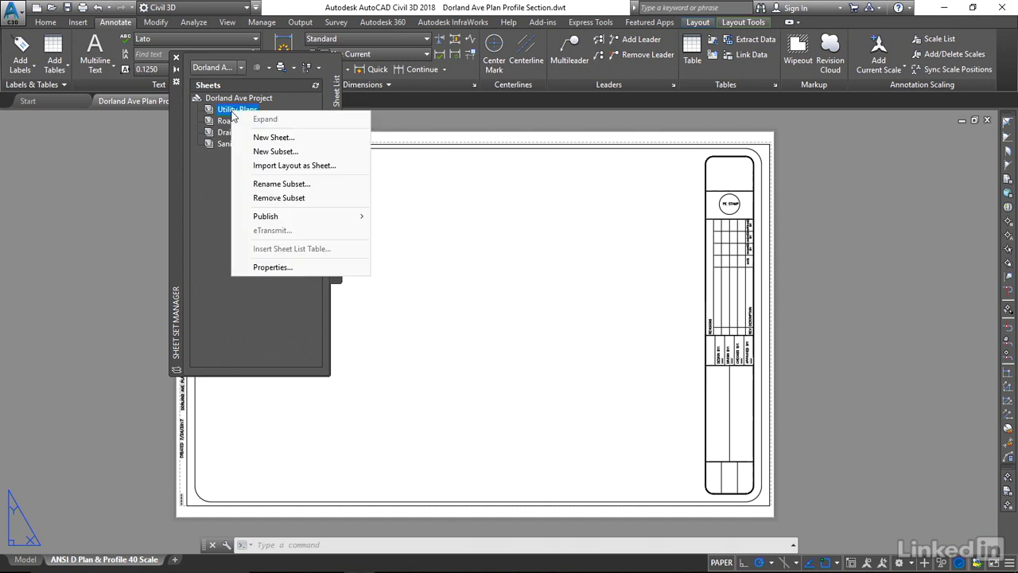
left_click(263, 197)
right_click(227, 112)
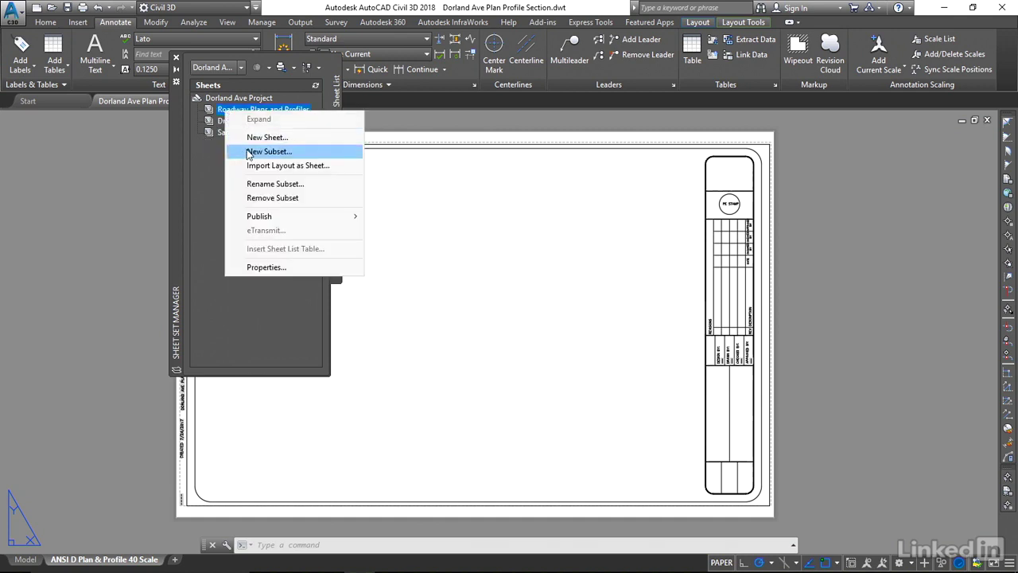
left_click(239, 198)
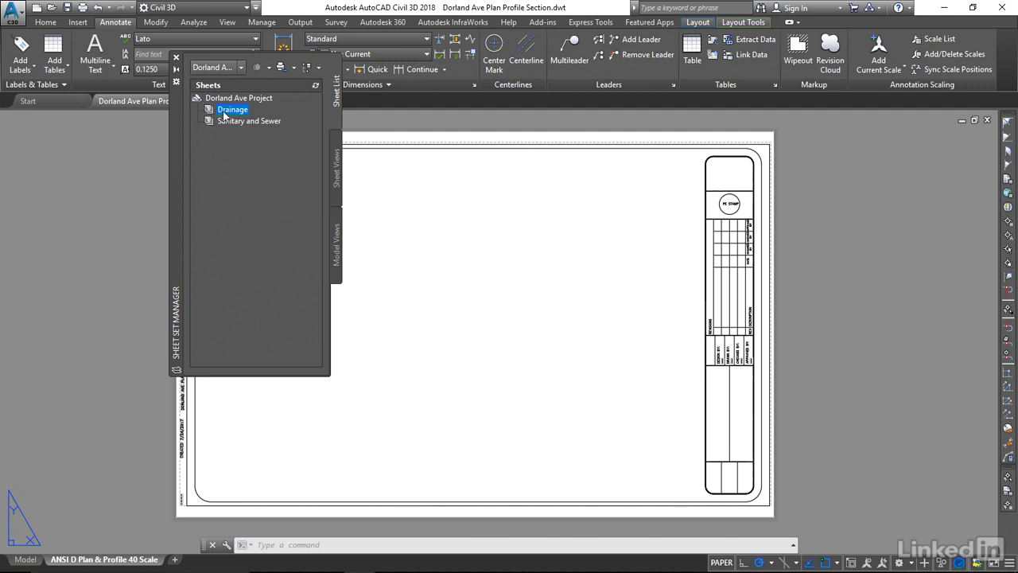
right_click(224, 116)
left_click(253, 198)
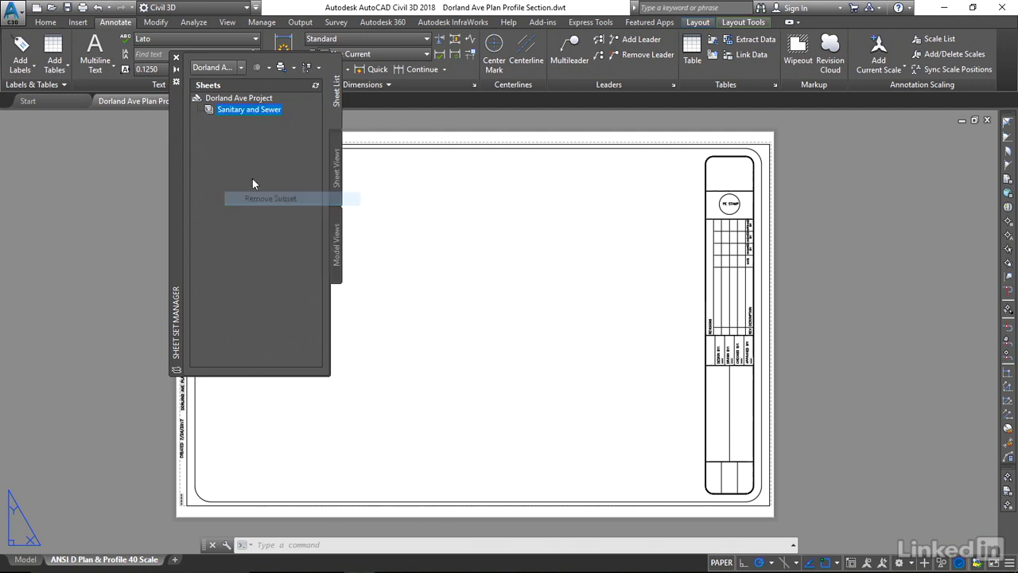
right_click(230, 109)
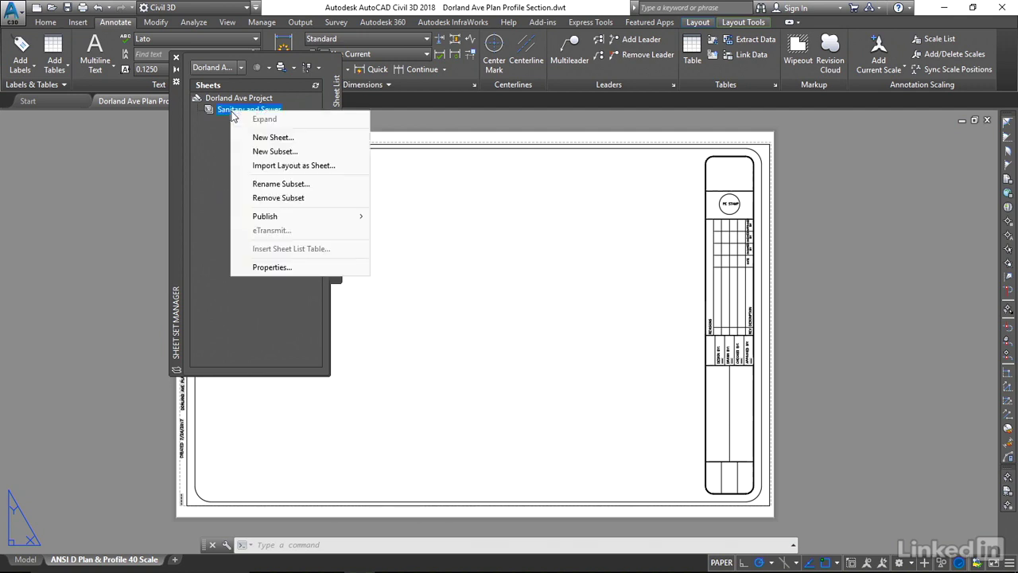
left_click(279, 199)
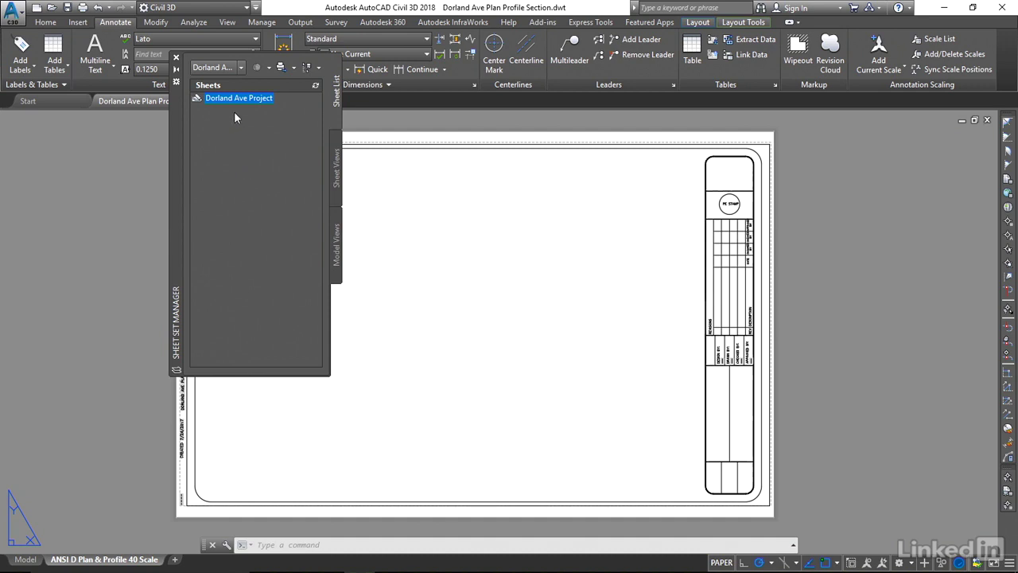
mouse_move(230, 105)
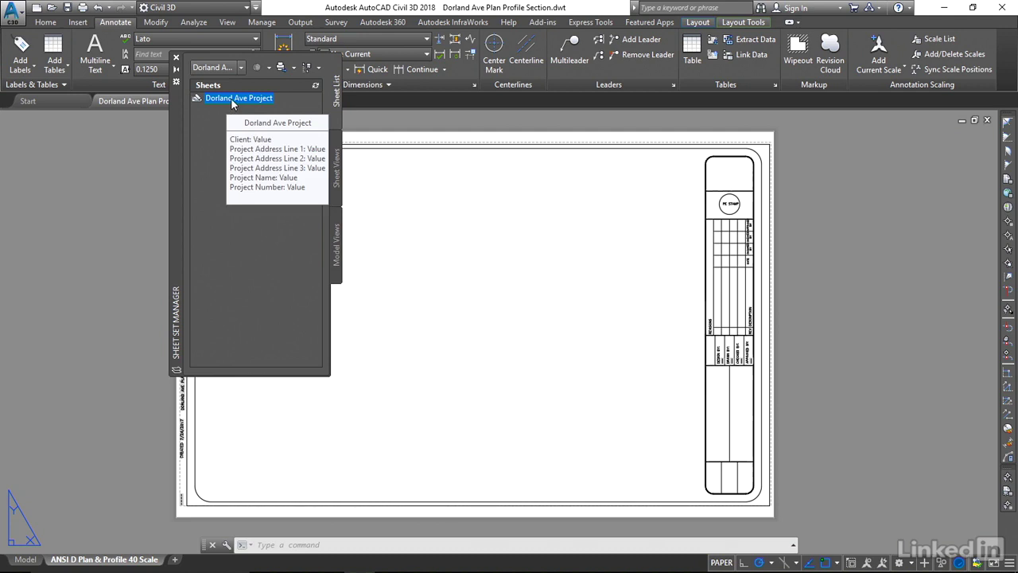